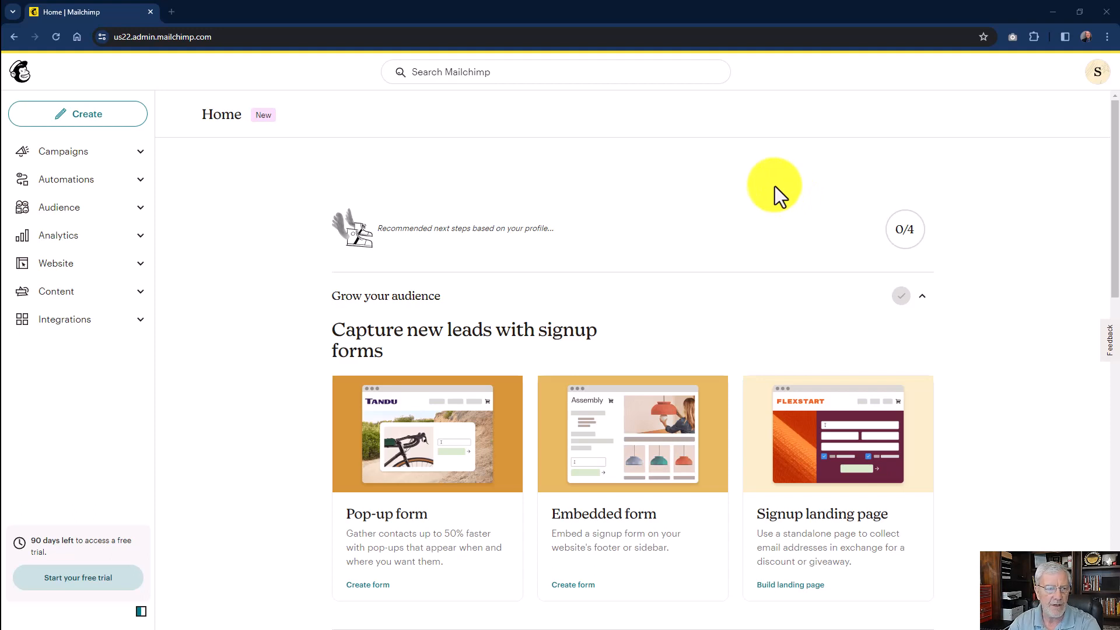
Open the API keys page of the Mailchimp account from the user profile and go to the account's own API keys.
click(1099, 75)
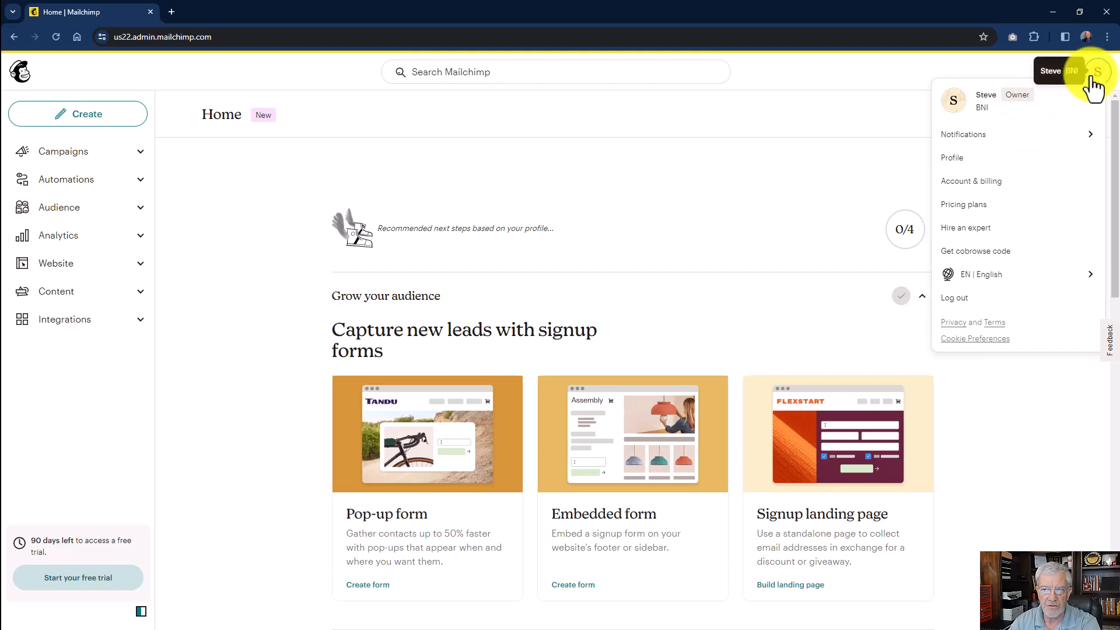
click(960, 160)
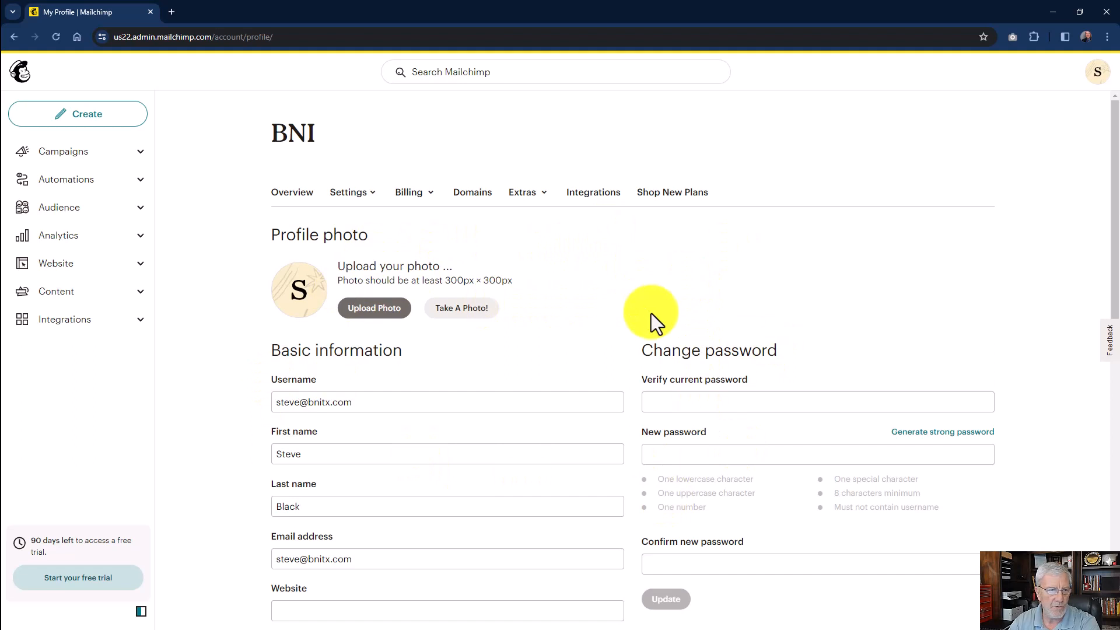
click(521, 193)
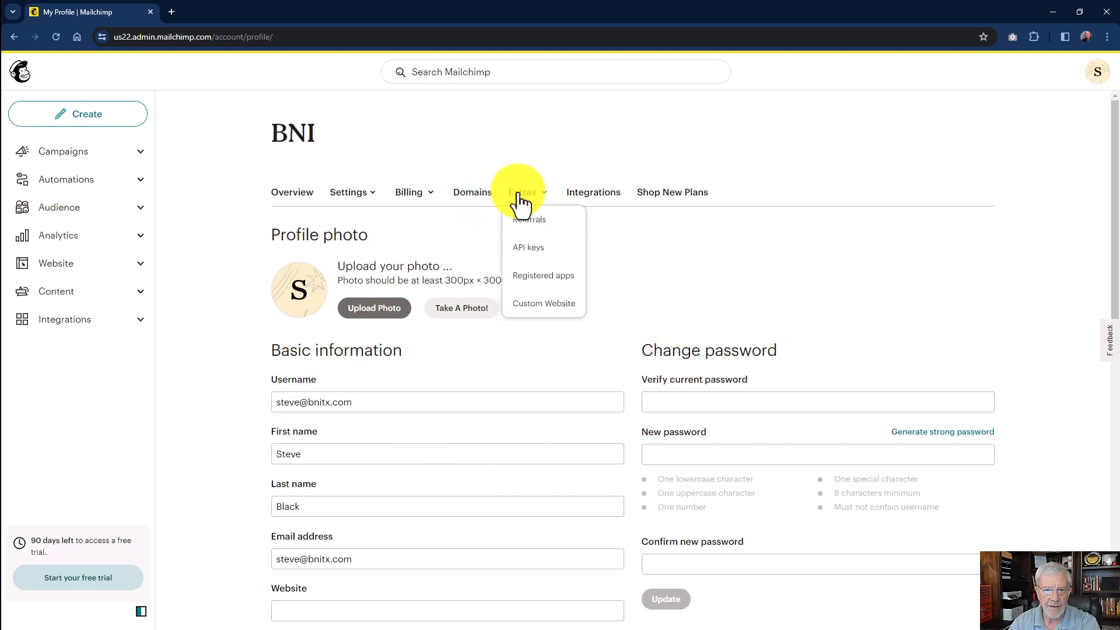
click(527, 248)
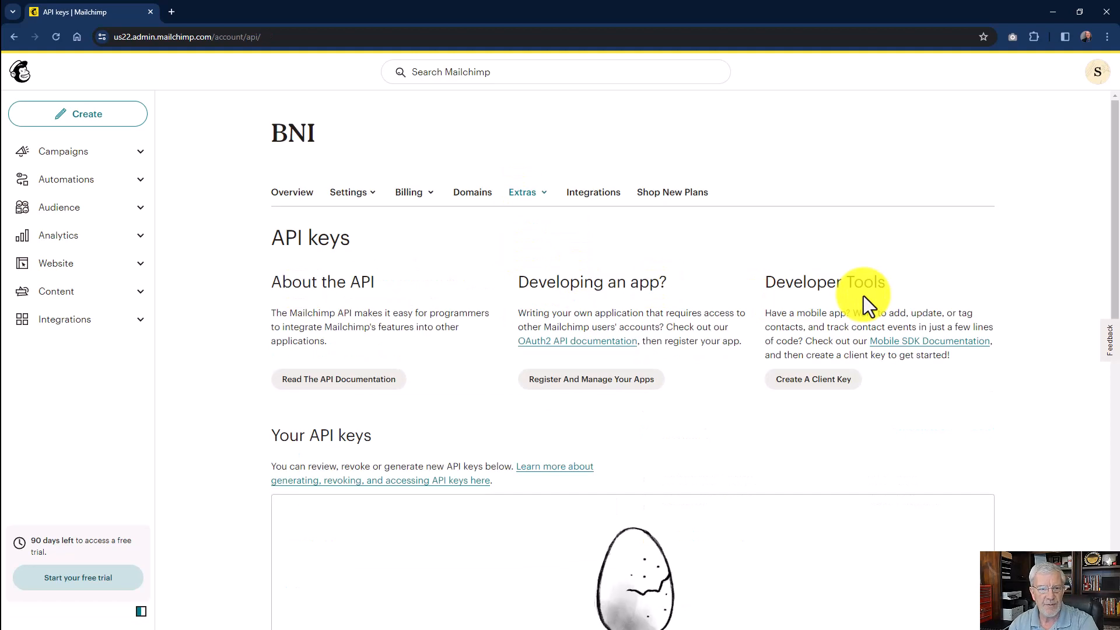
scroll(944, 257, down, 2)
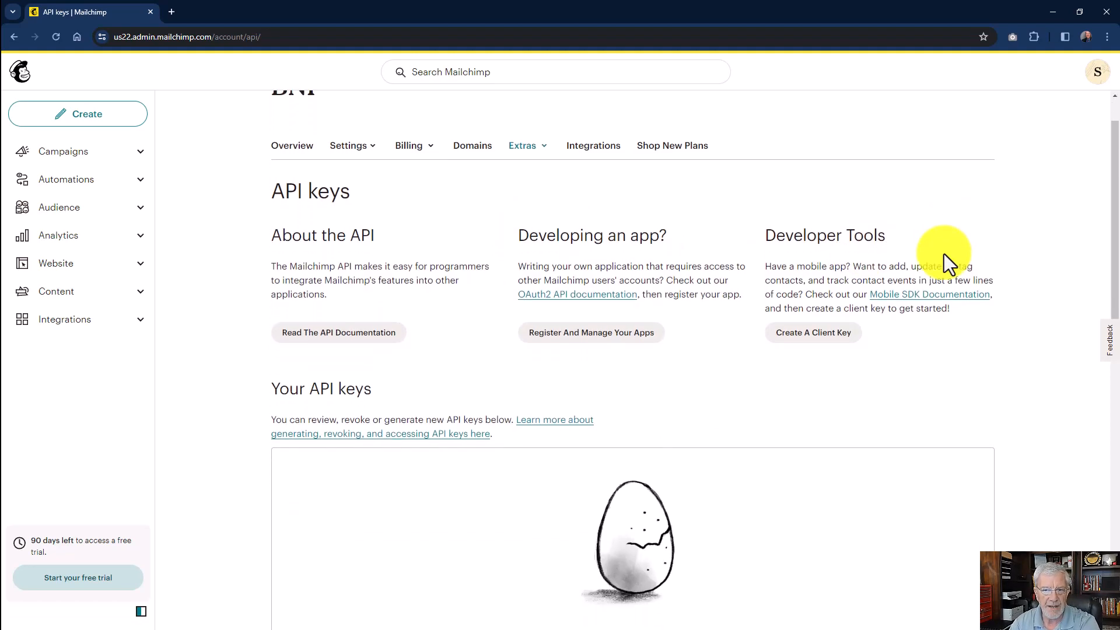
scroll(1000, 258, down, 3)
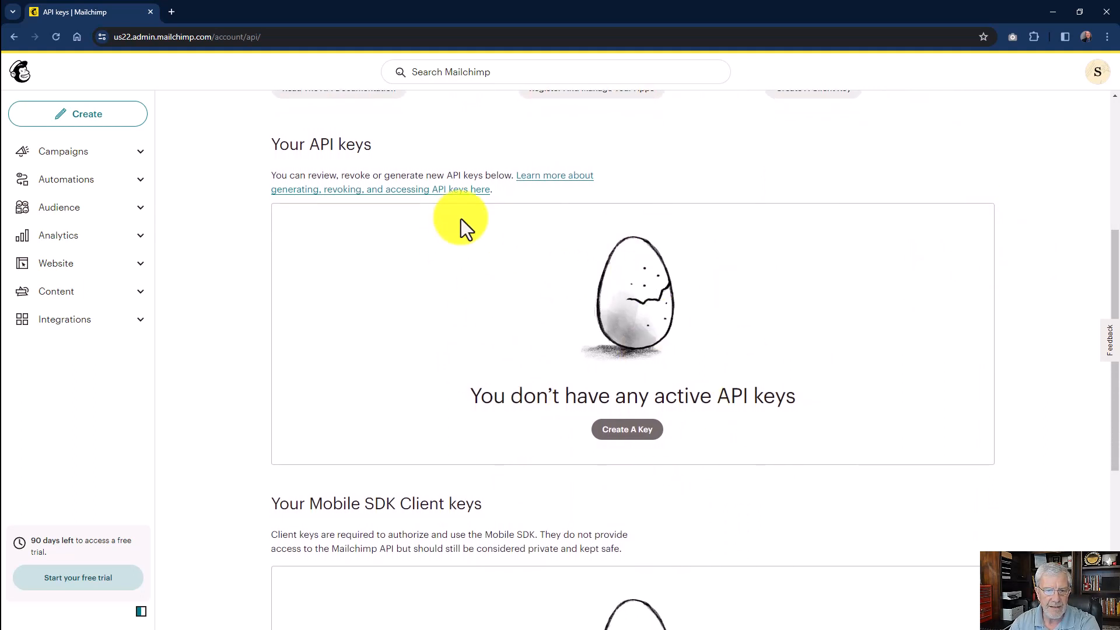
Generate a new Mailchimp API key named "Content 4 Coaches".
click(624, 435)
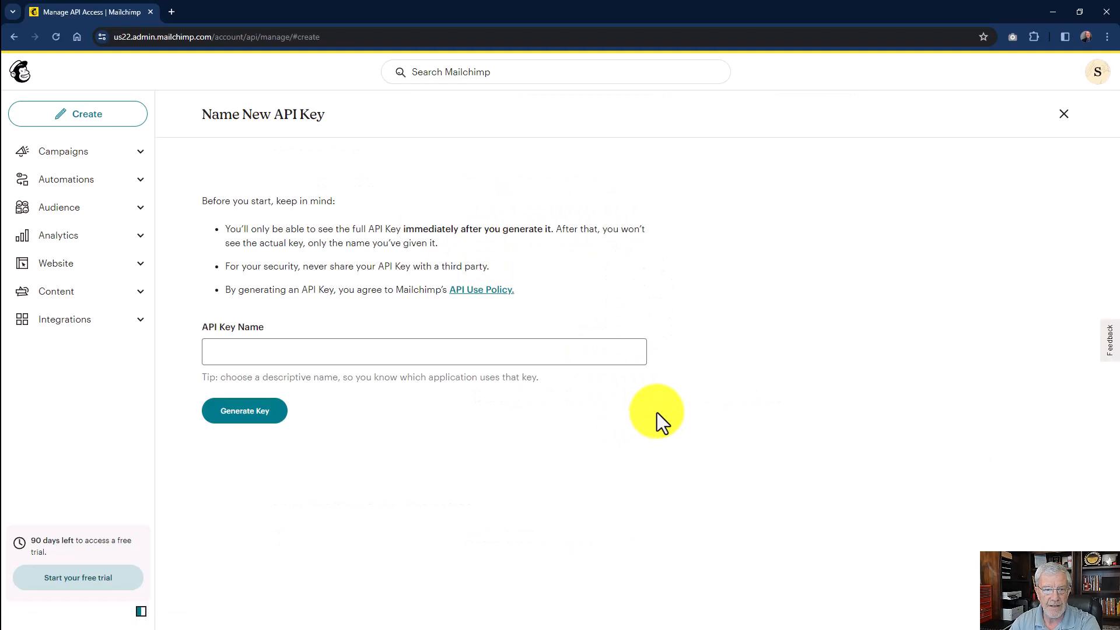
click(288, 349)
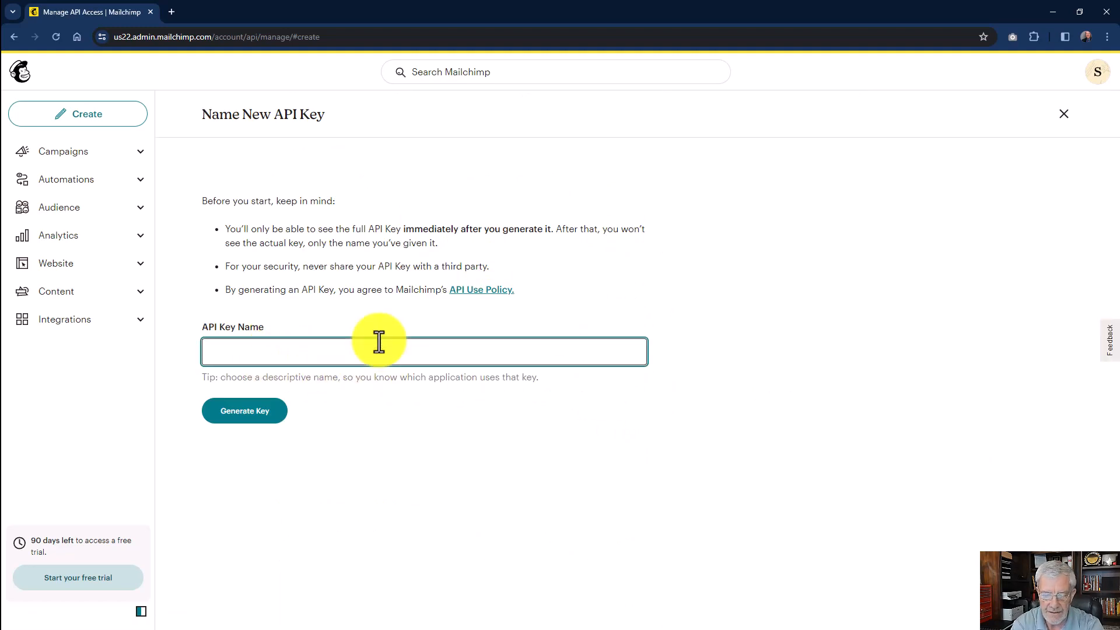
text(Co)
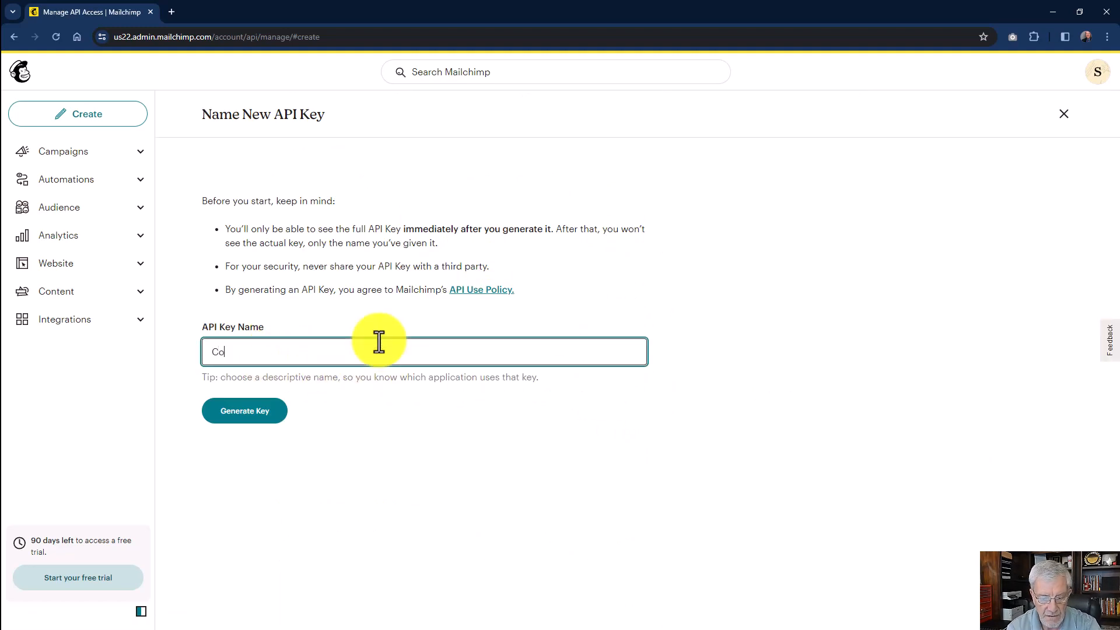
text(intent 4 Coaches)
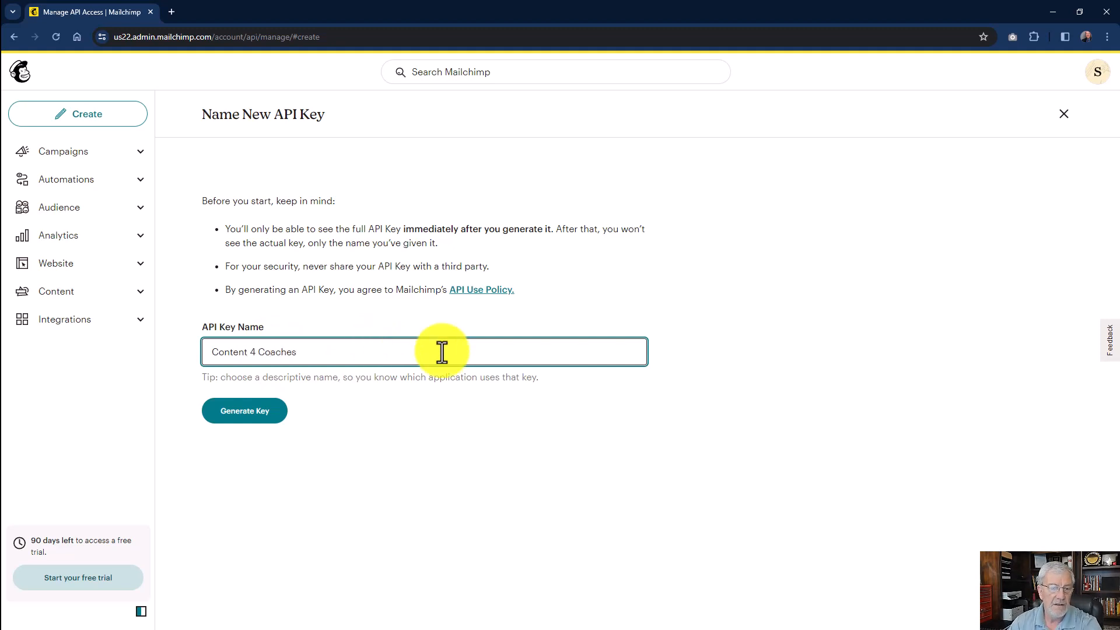
click(243, 413)
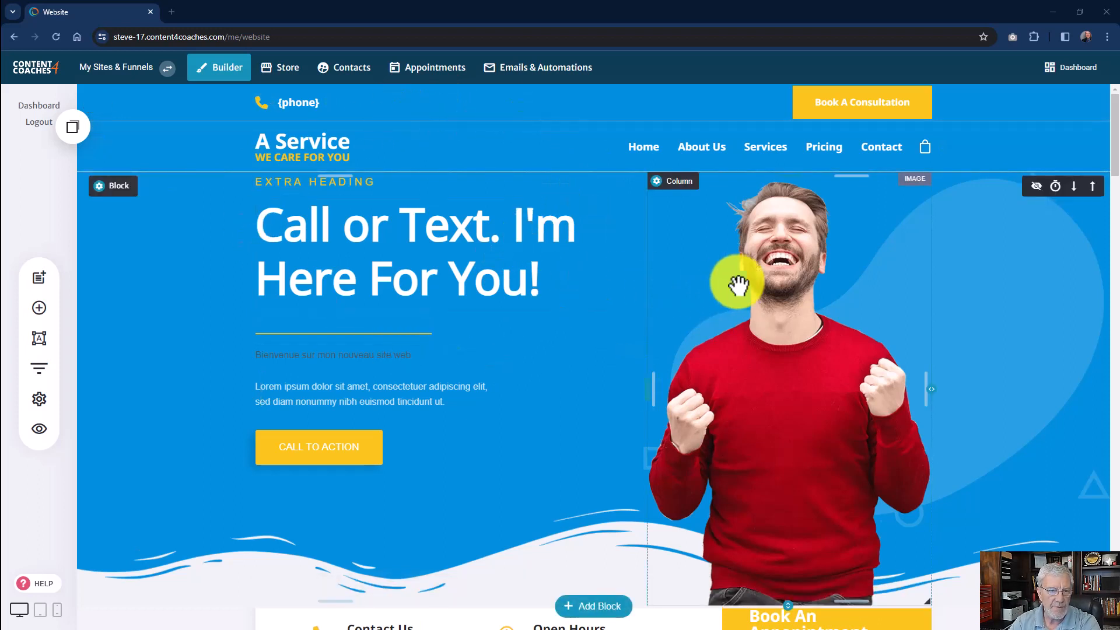
In the Content 4 Coaches website builder, disconnect the MailerLite application in the website settings.
click(40, 400)
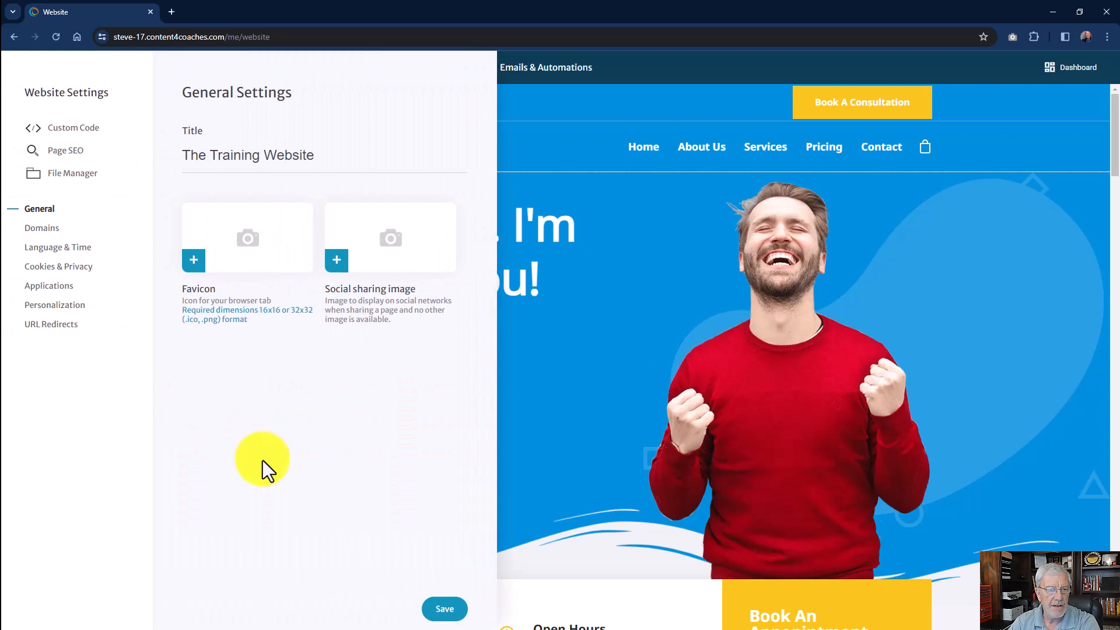
click(50, 286)
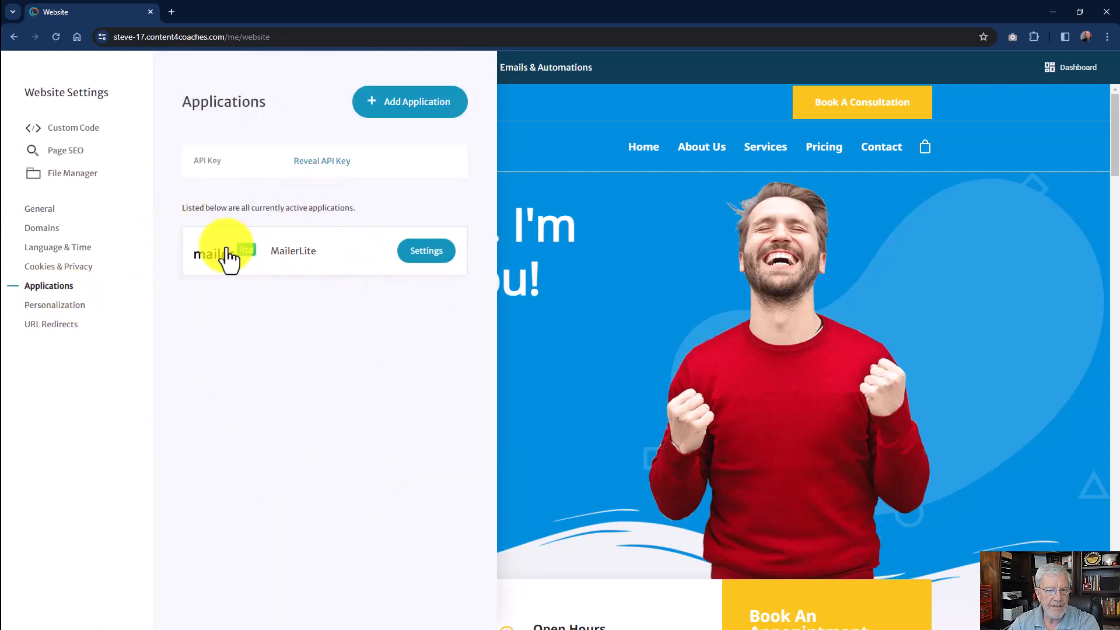
click(446, 251)
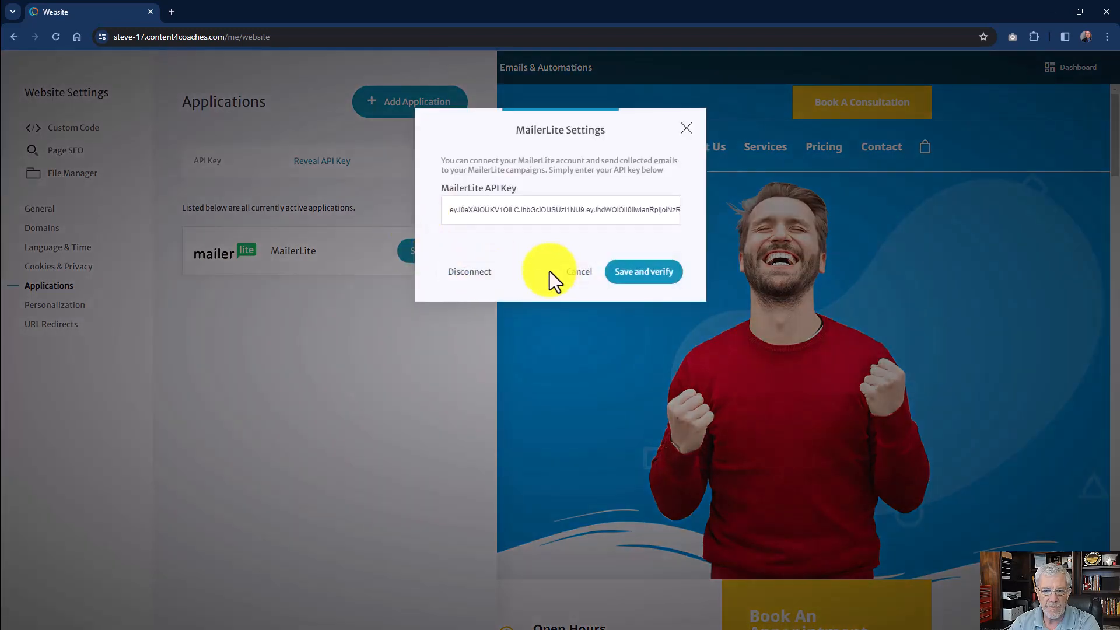
click(472, 267)
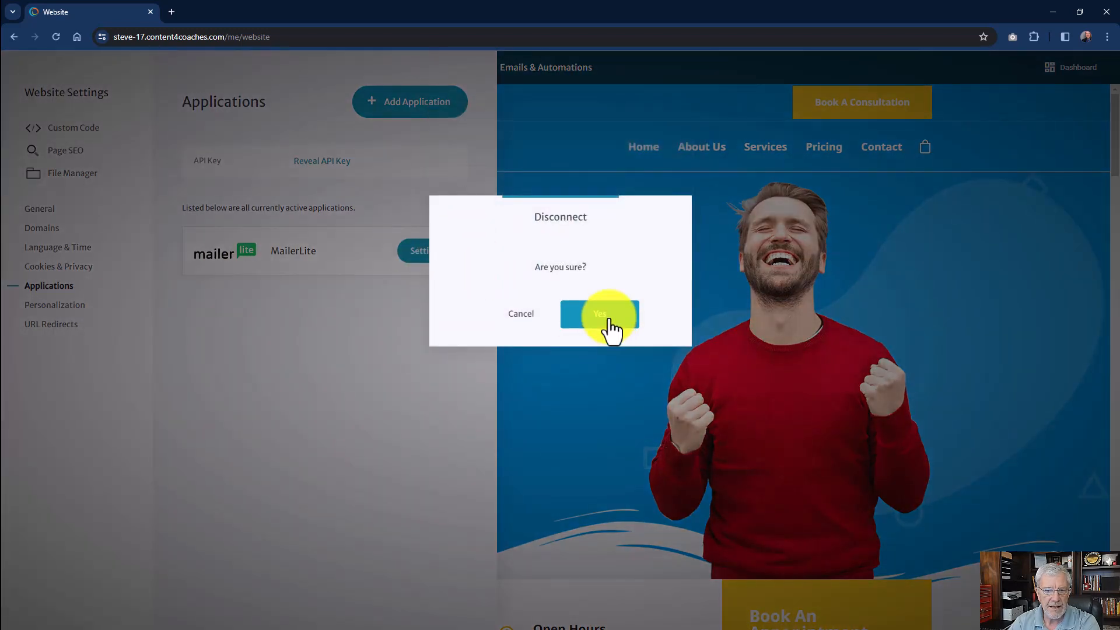
click(606, 315)
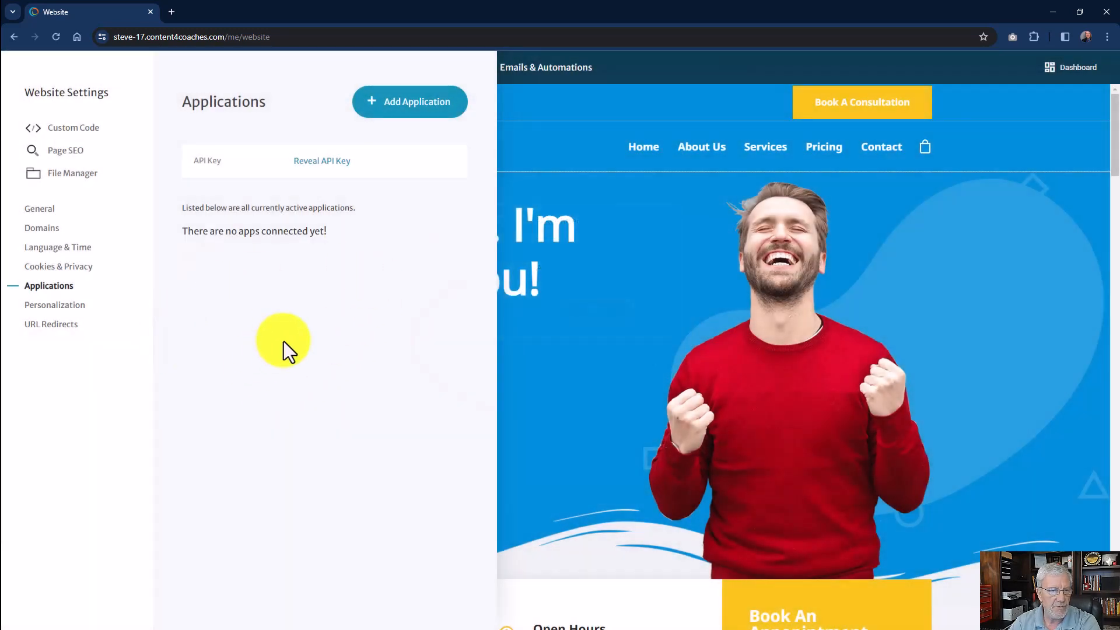
Add MailChimp as an application, enter the Mailchimp API key without double opt-in, save and verify it, and leave the website settings.
click(401, 106)
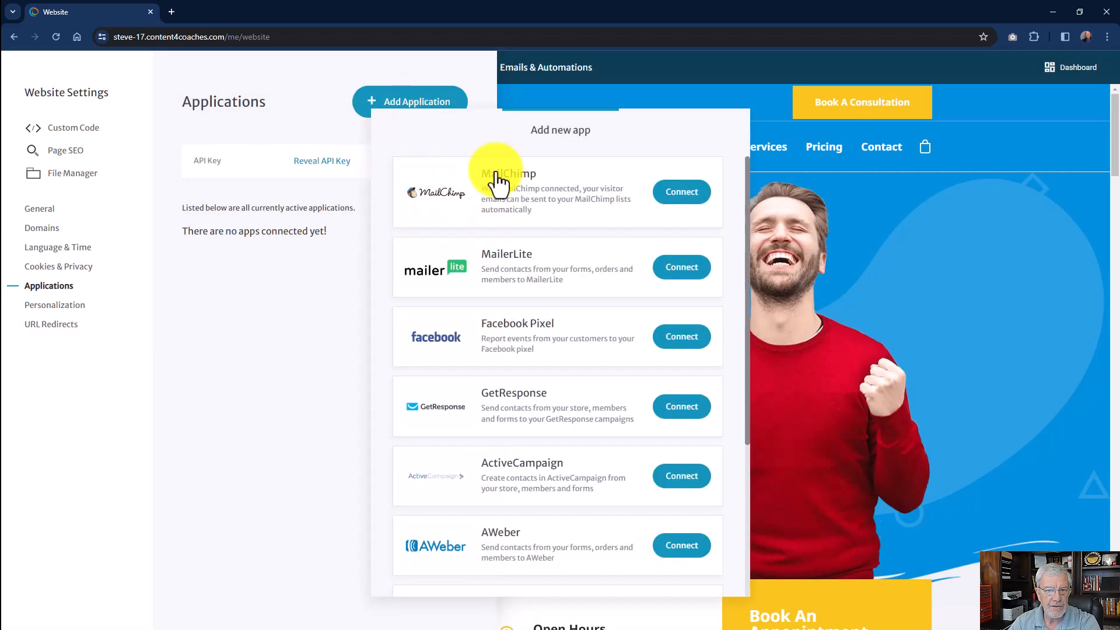
click(686, 198)
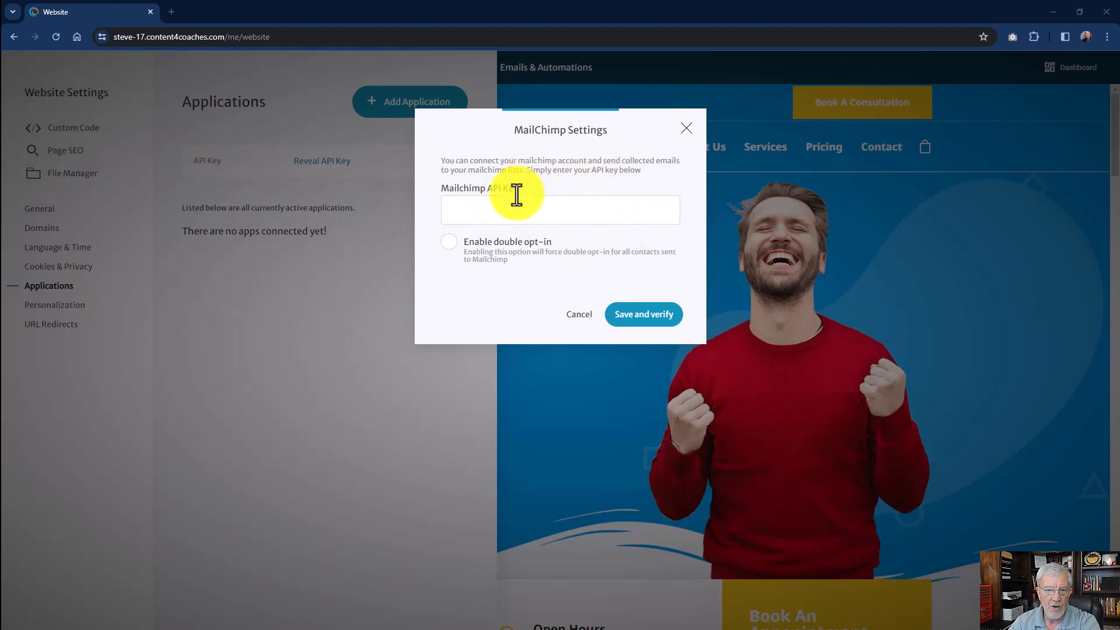
click(498, 212)
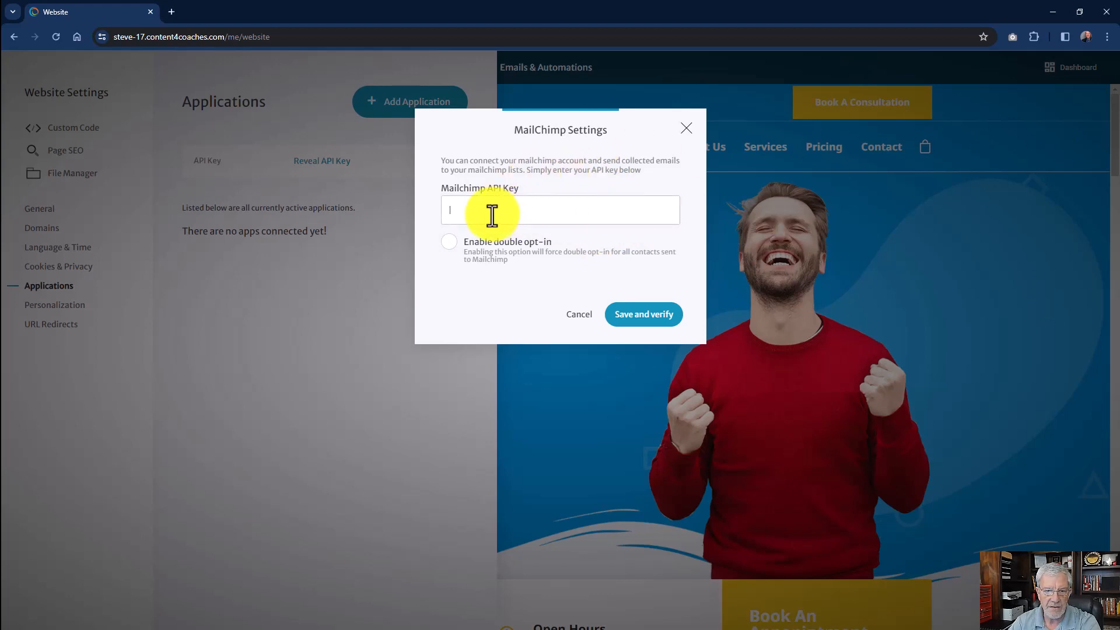
key(ctrl+v)
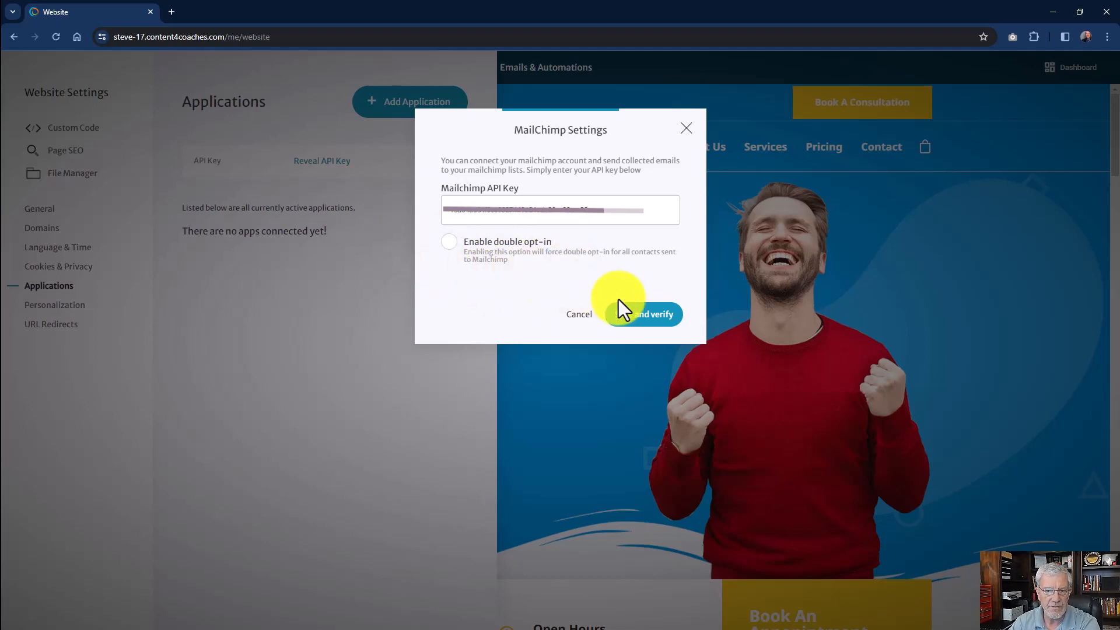
click(636, 319)
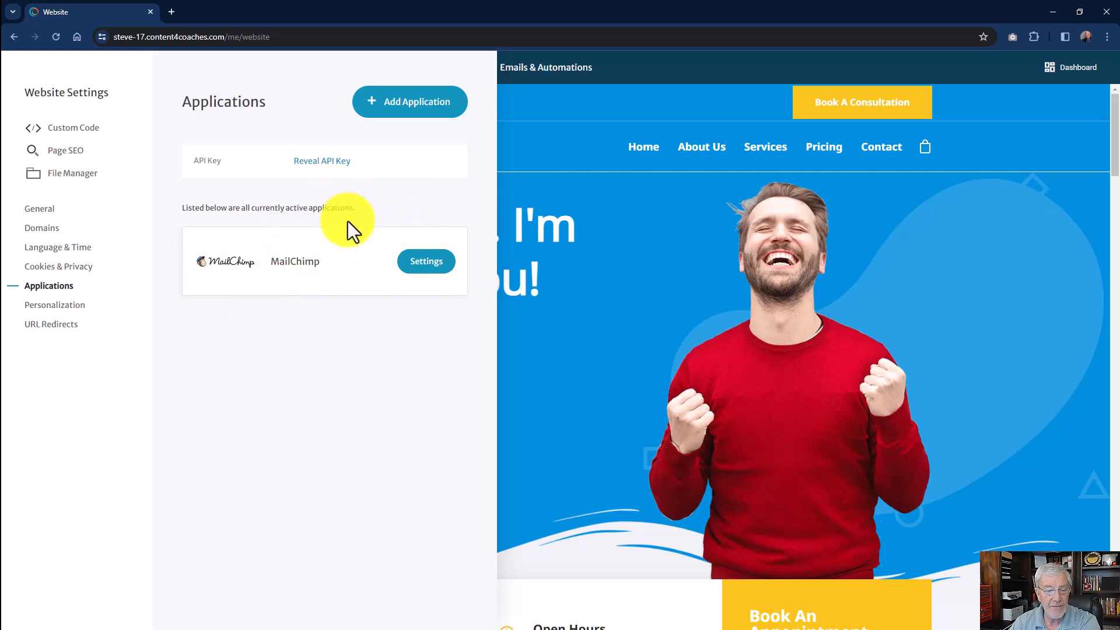
click(506, 109)
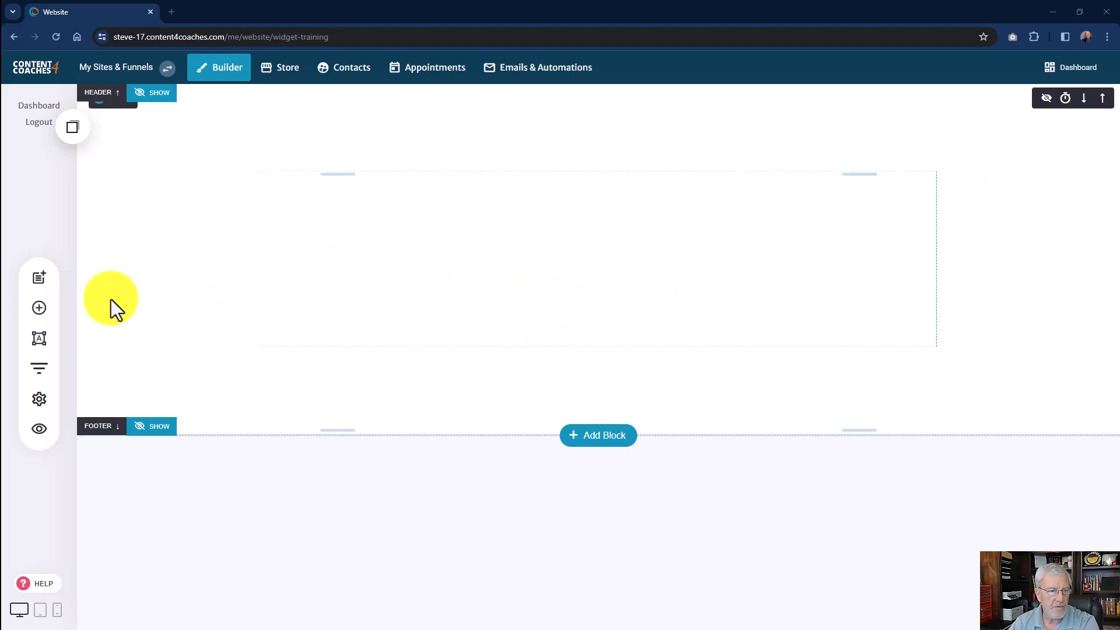
Add a Form widget to the empty block of the widget-training page and check its default fields.
click(39, 308)
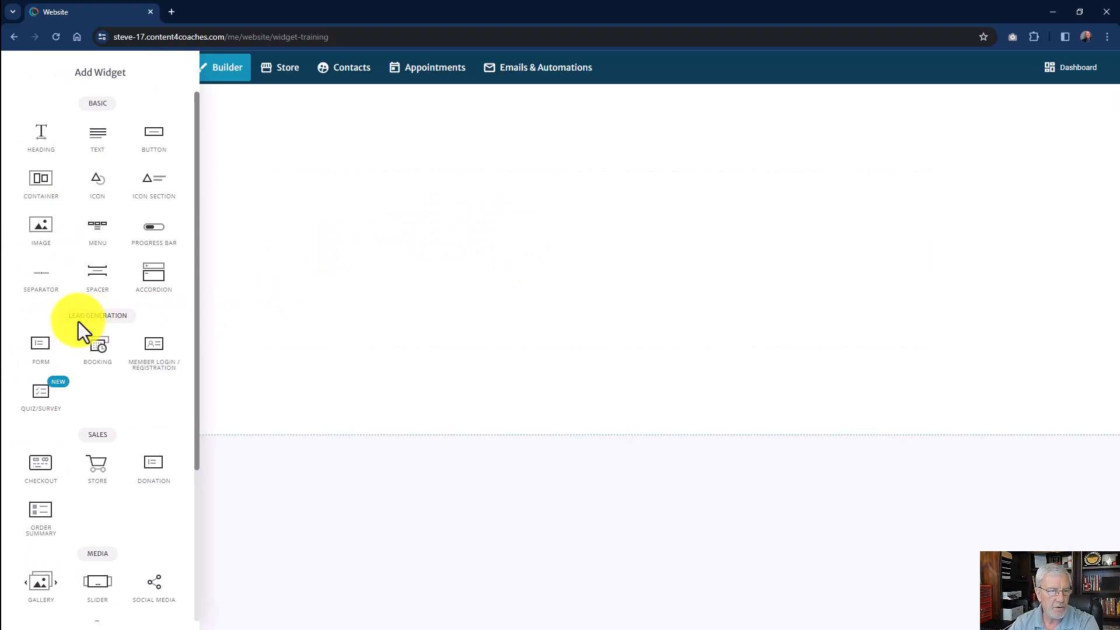
click(345, 304)
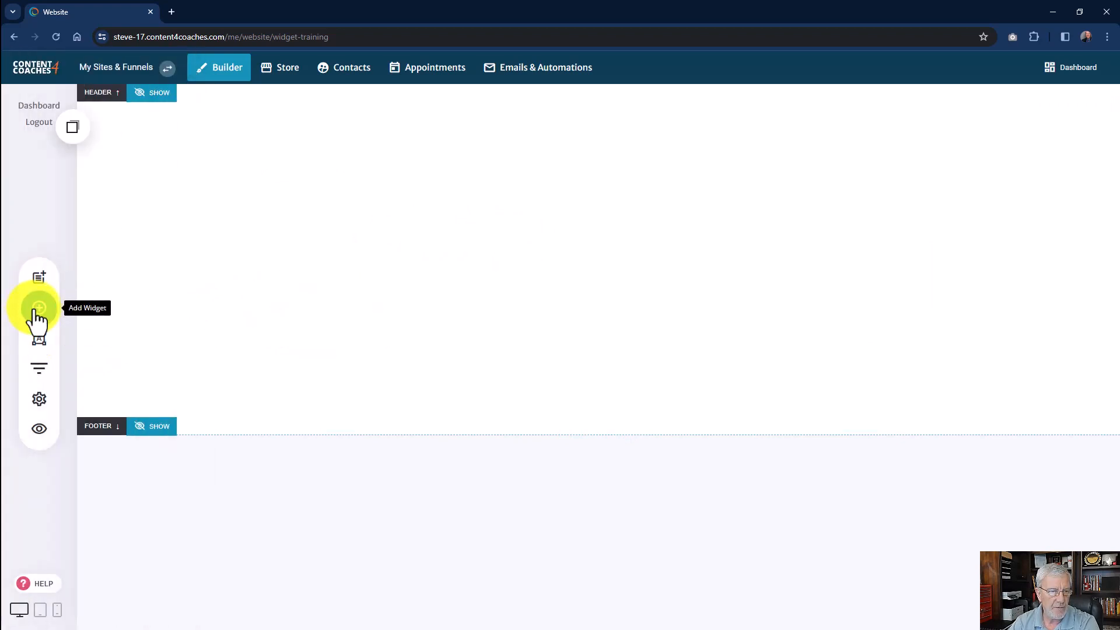
click(42, 320)
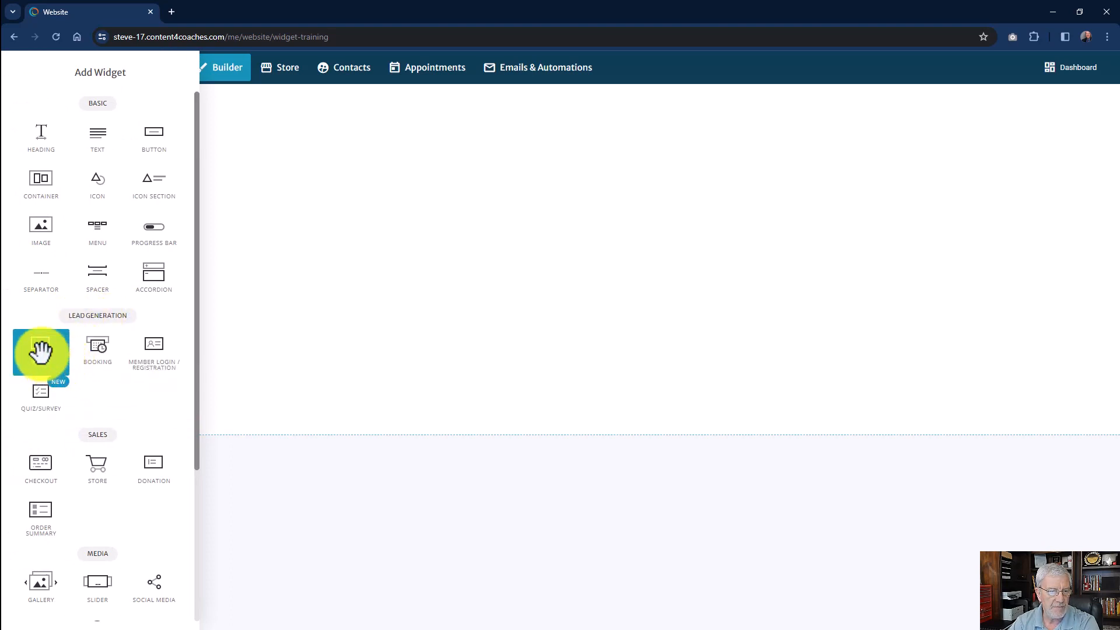
drag(40, 352, 611, 180)
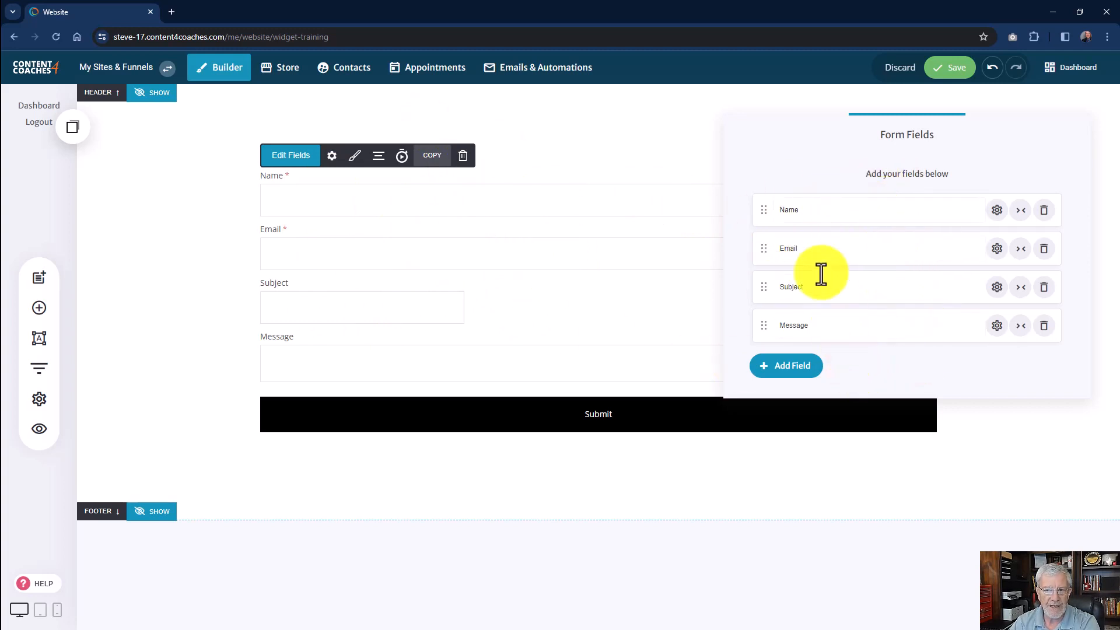
click(784, 318)
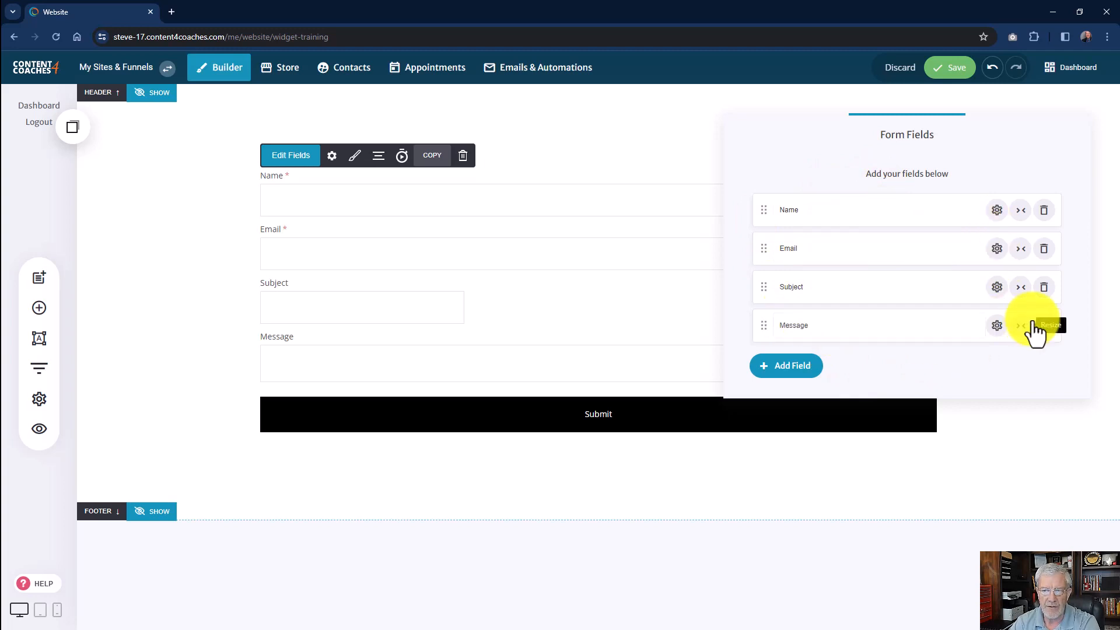
click(488, 251)
click(411, 234)
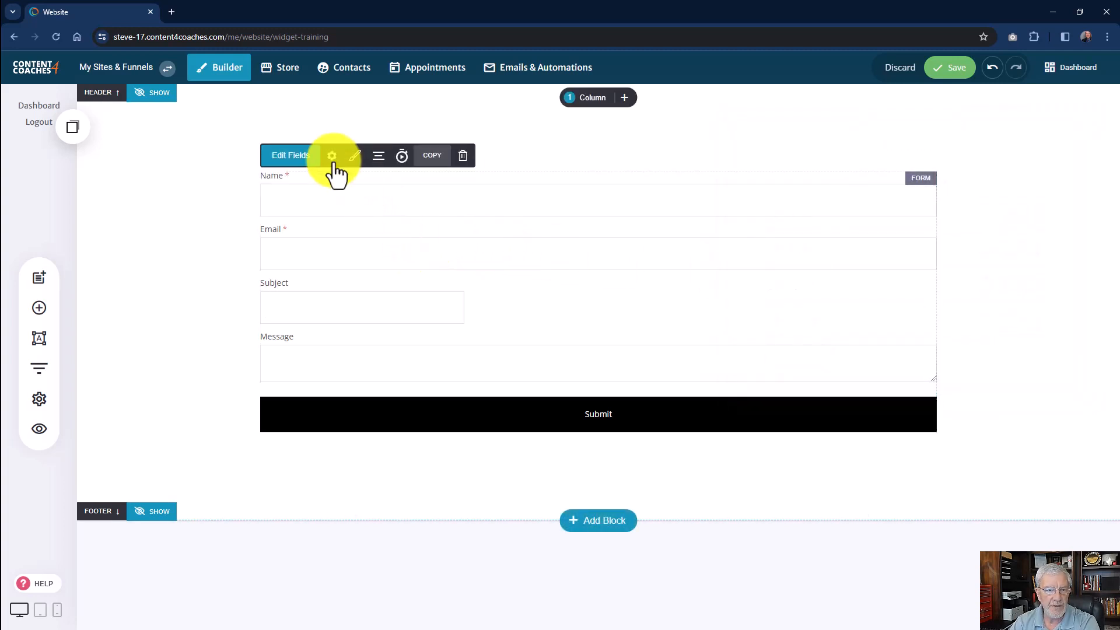
Open the form's settings and review its name, notification recipient, submit action and email marketing lists.
click(331, 156)
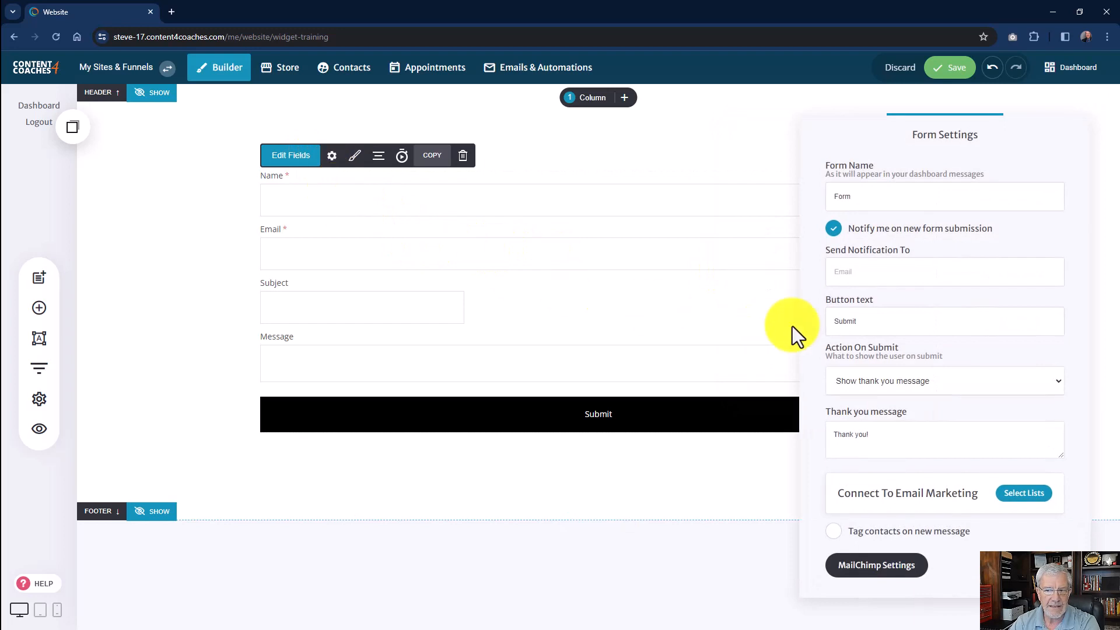
click(853, 185)
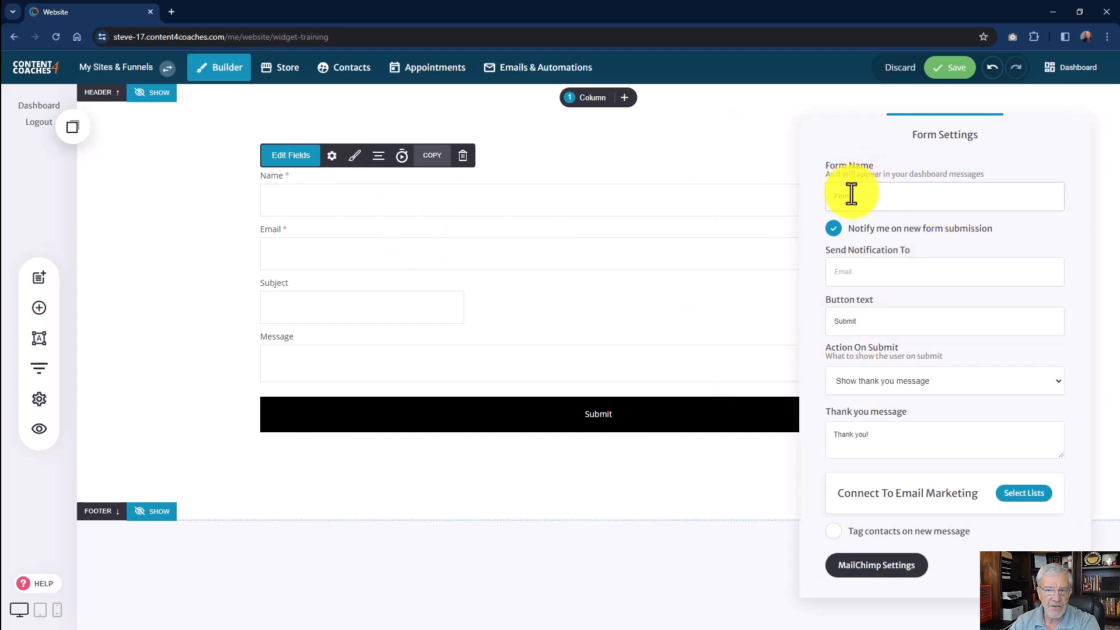
click(859, 273)
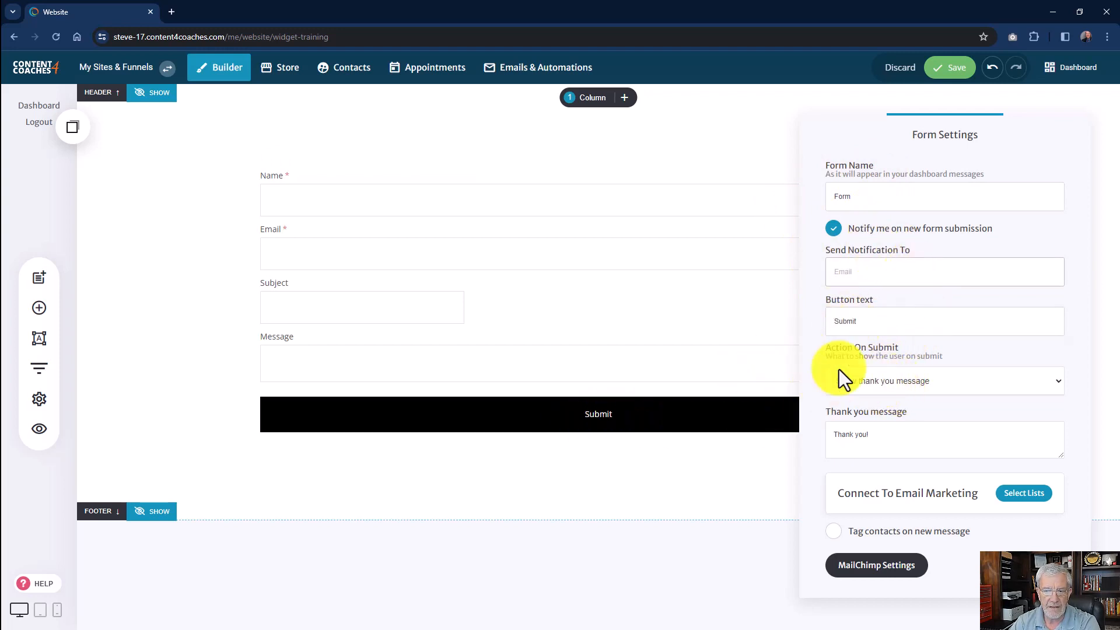
click(911, 384)
click(887, 393)
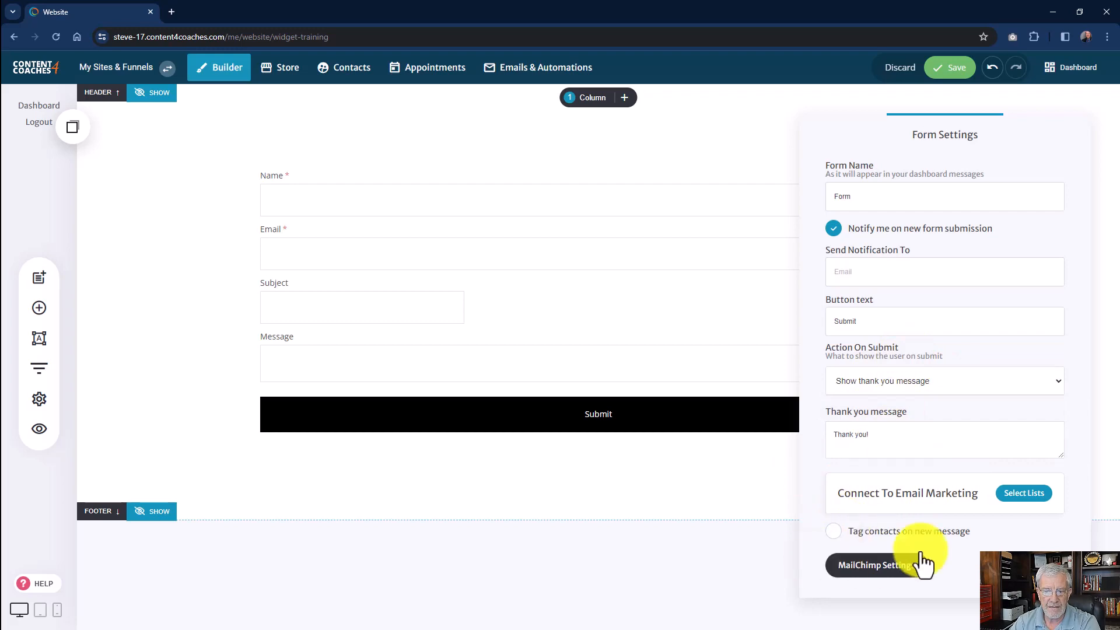
click(1024, 494)
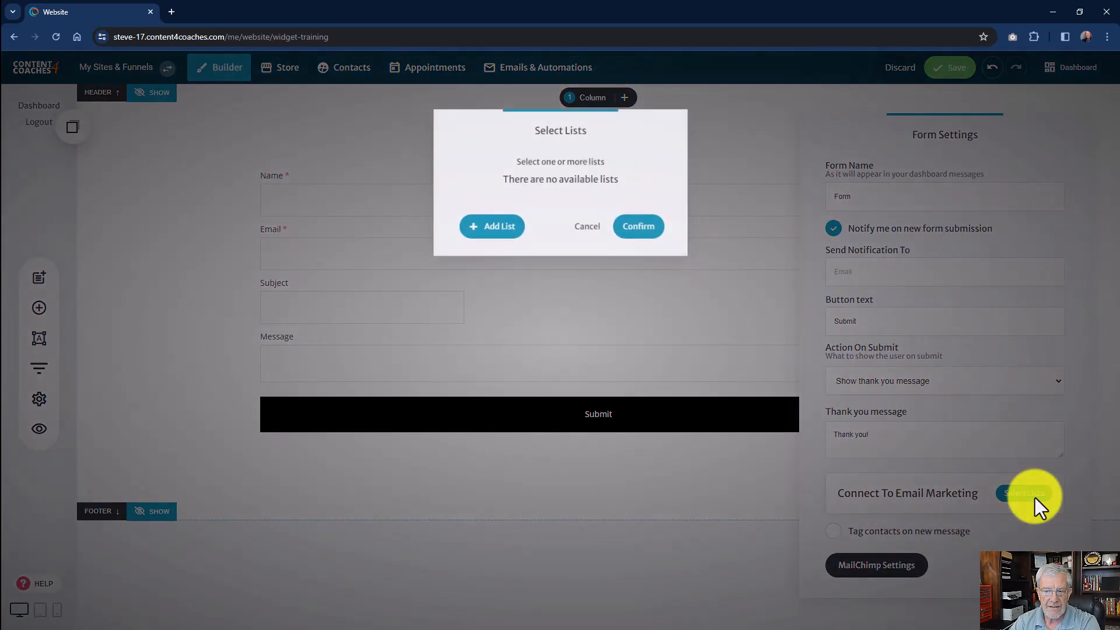
click(587, 228)
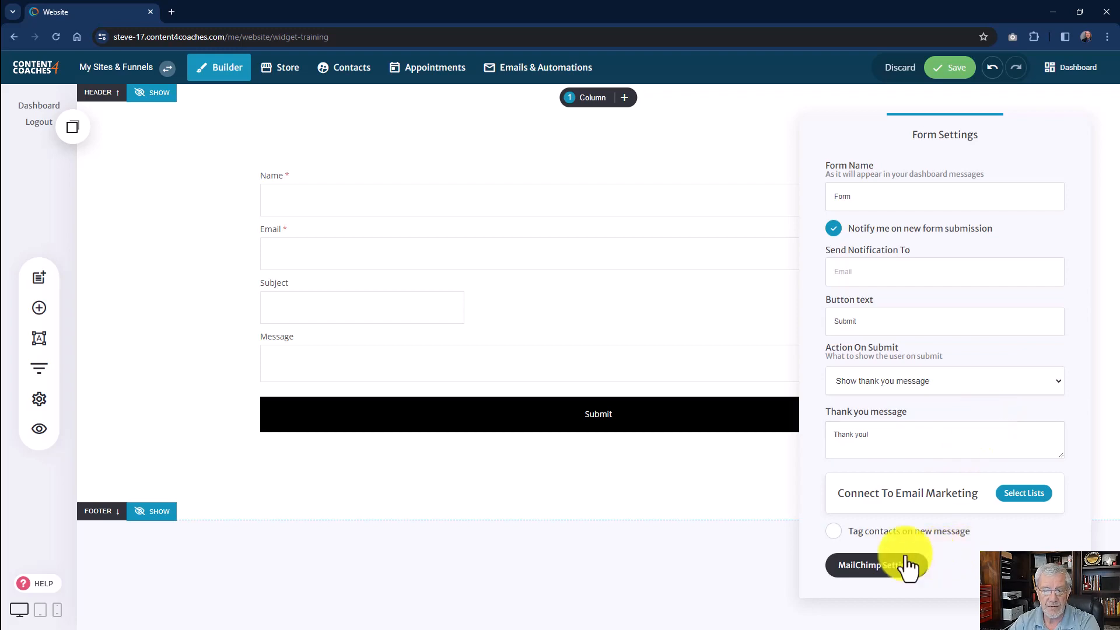
Link the form to the BNI Mailchimp list, confirm the selection, close the form settings and save the page.
click(877, 567)
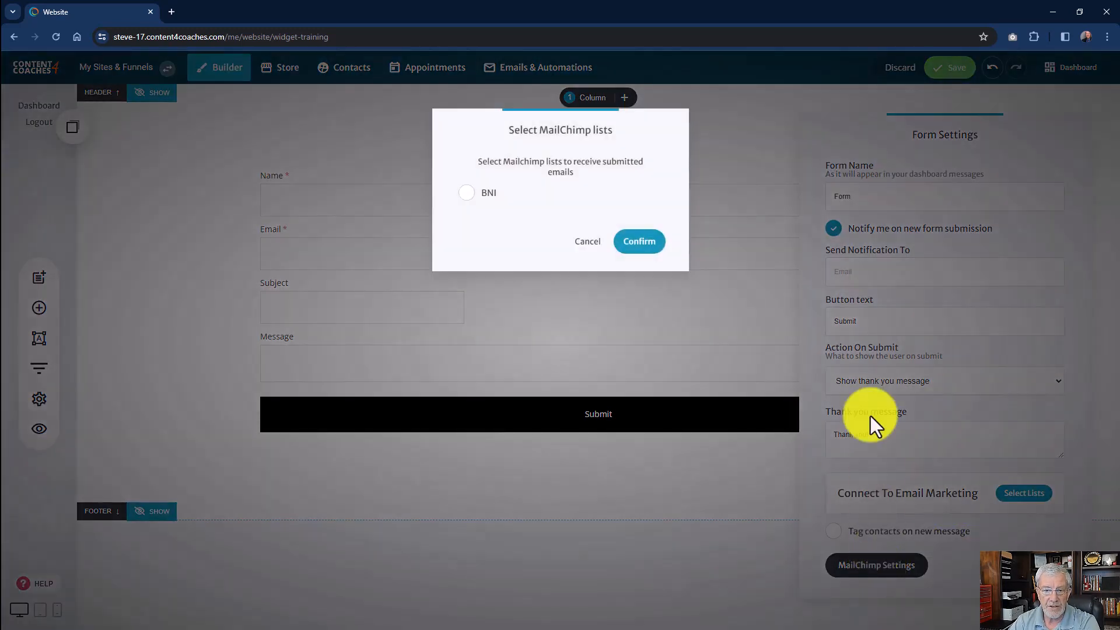
click(467, 194)
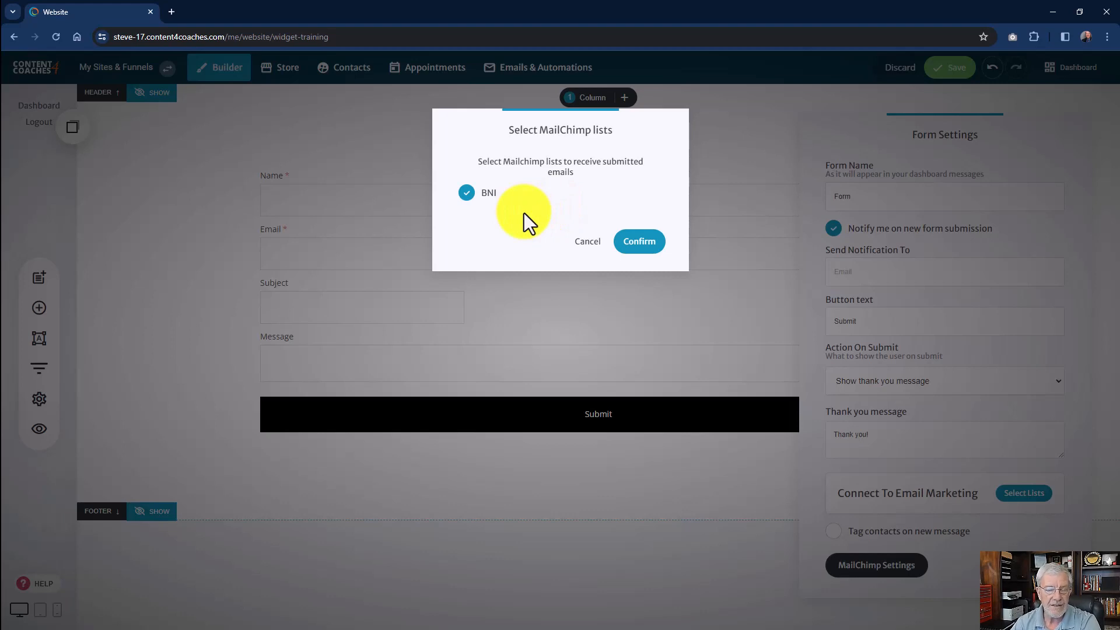
click(642, 242)
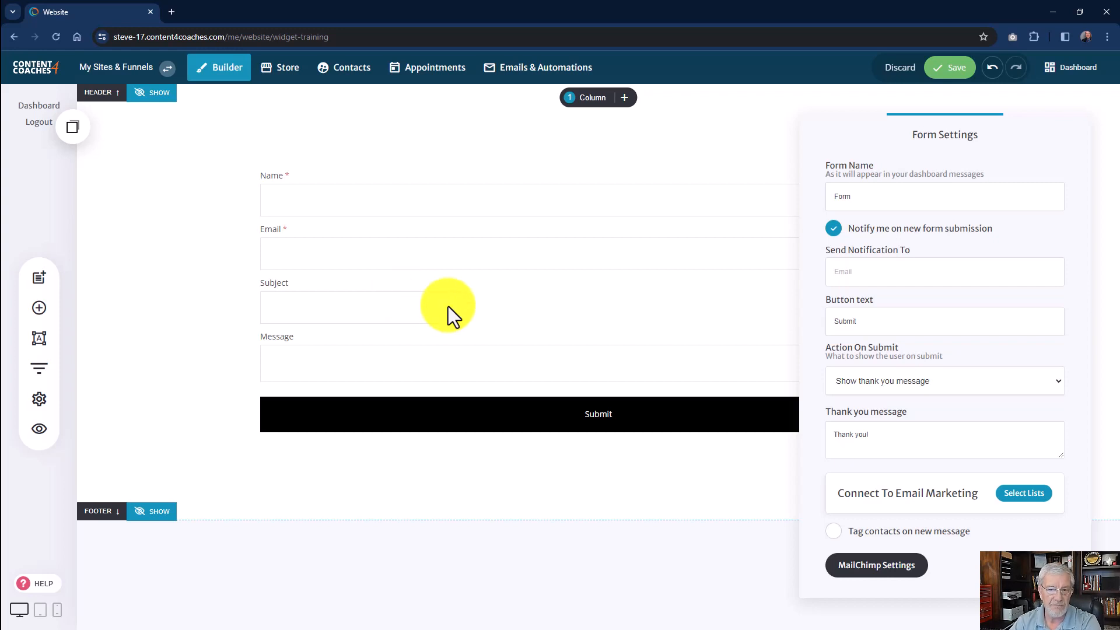
click(666, 318)
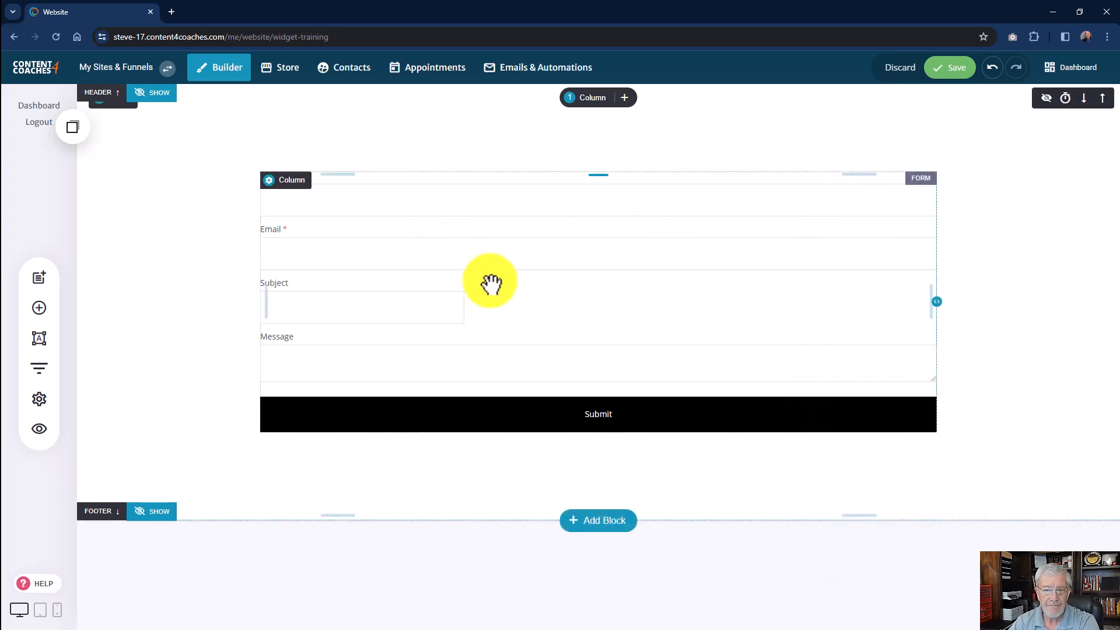
click(950, 70)
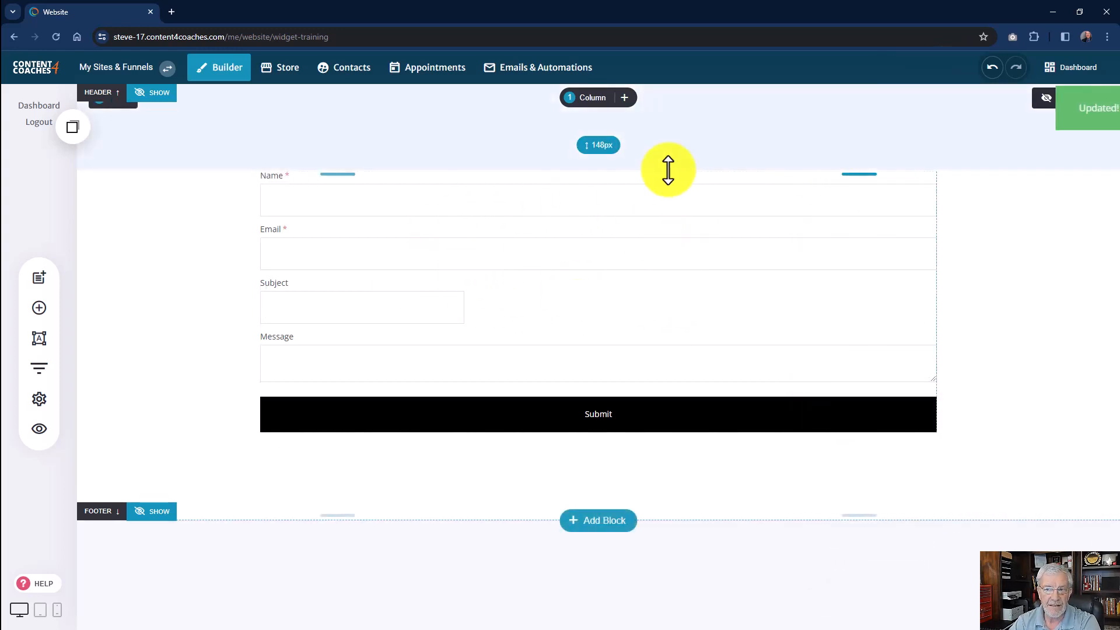
Reopen the form's settings to check where its Mailchimp options are, and close them without changes.
click(409, 241)
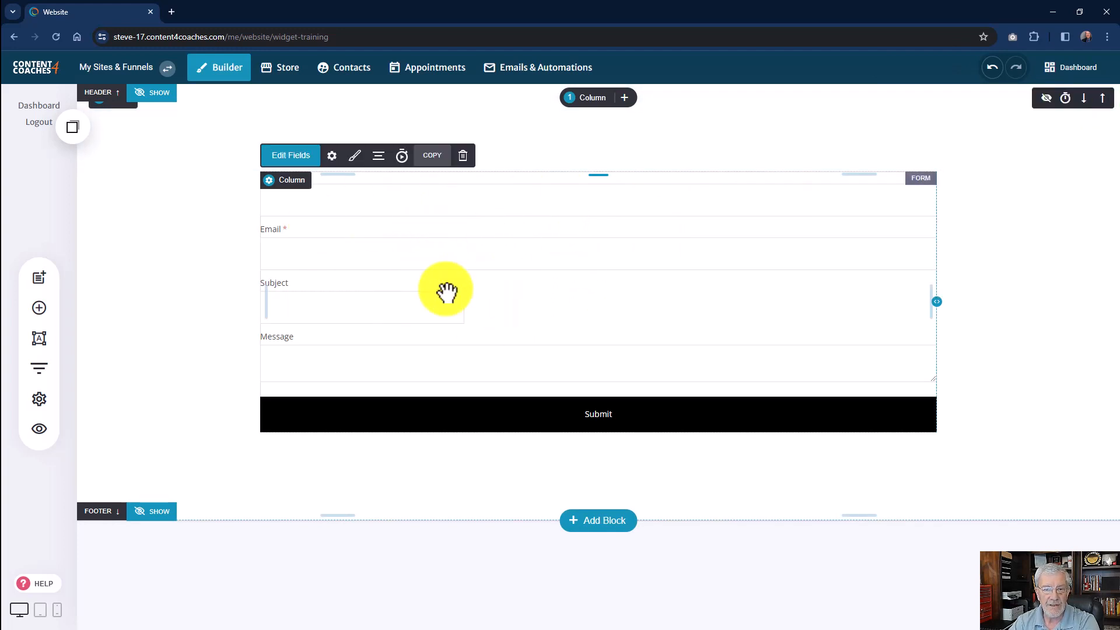
click(1012, 305)
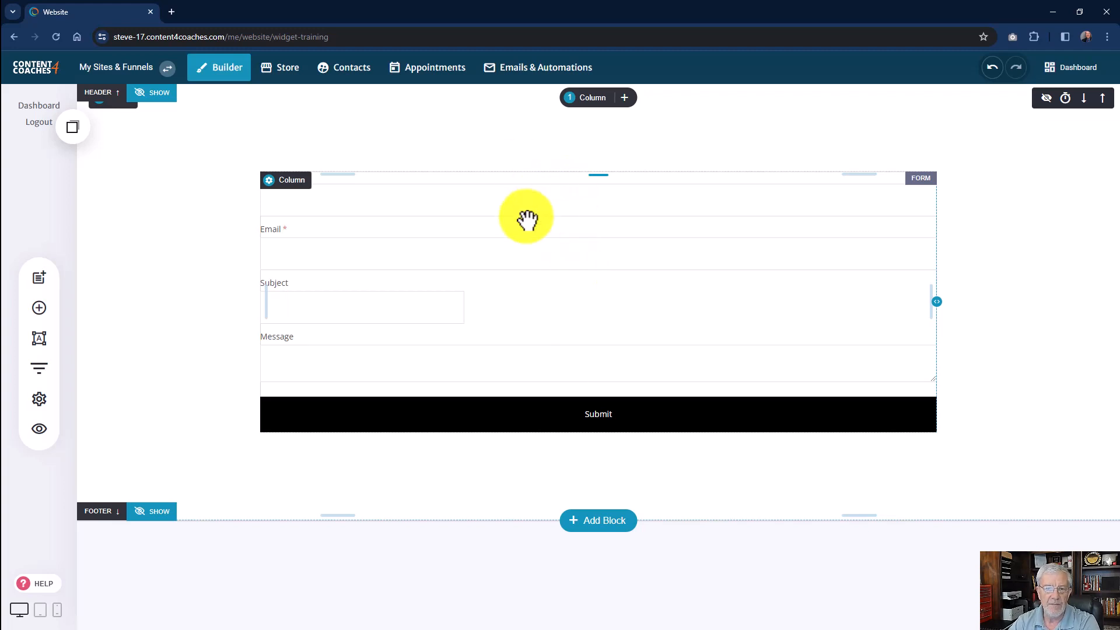
click(505, 206)
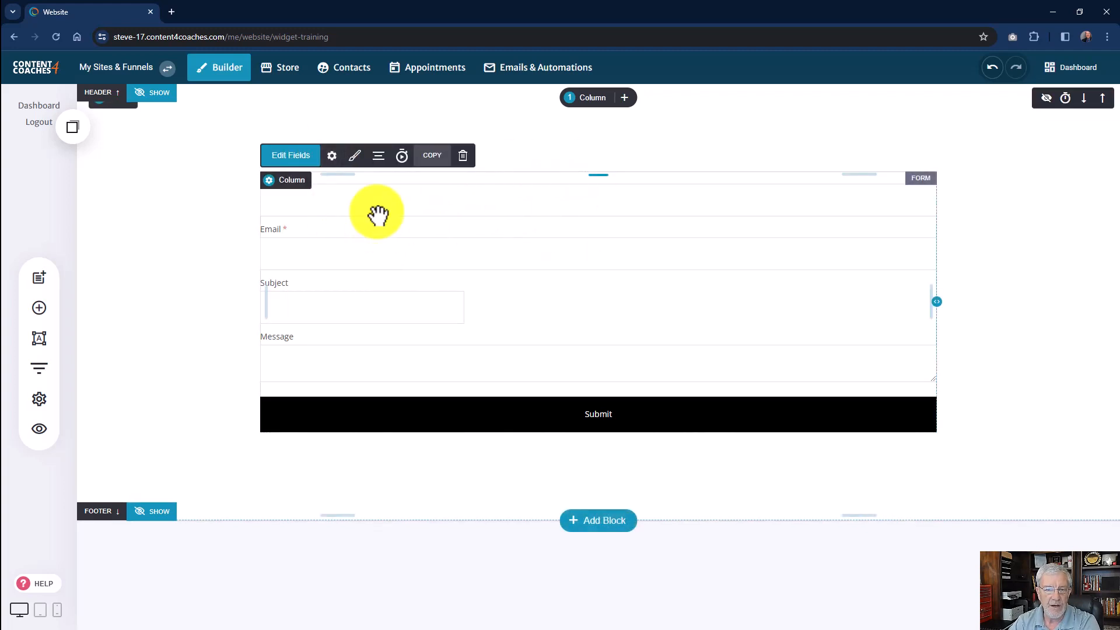
click(331, 163)
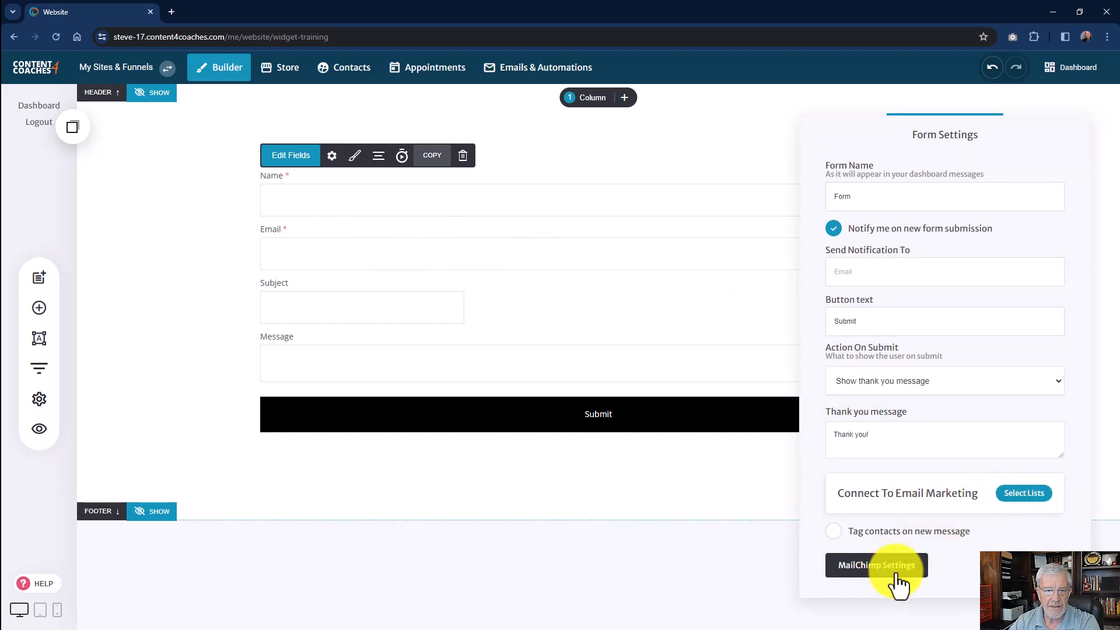
click(585, 325)
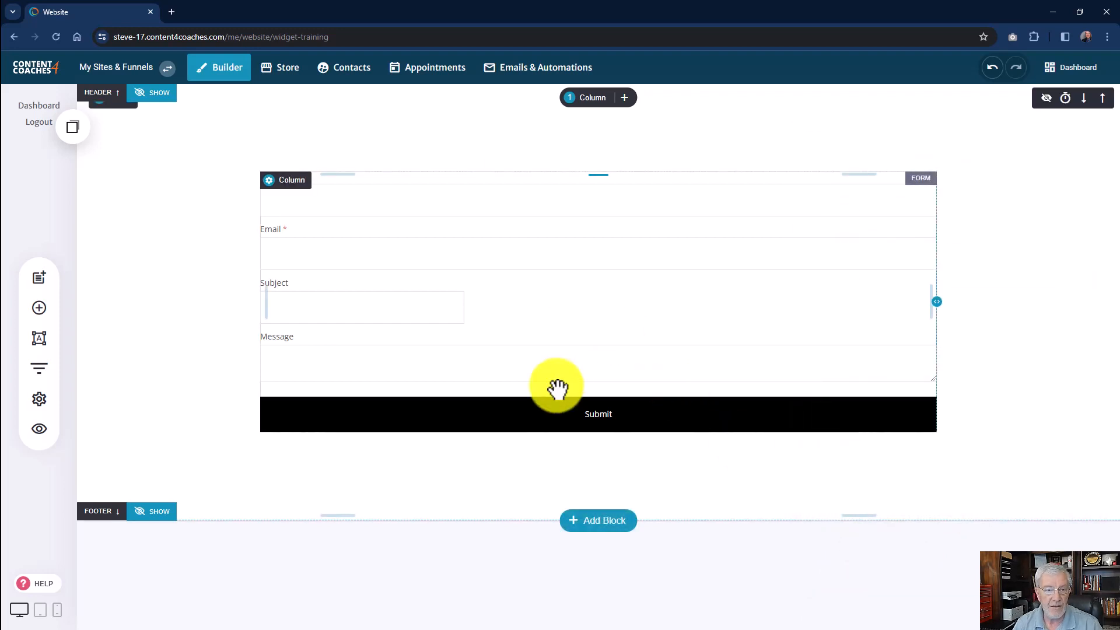